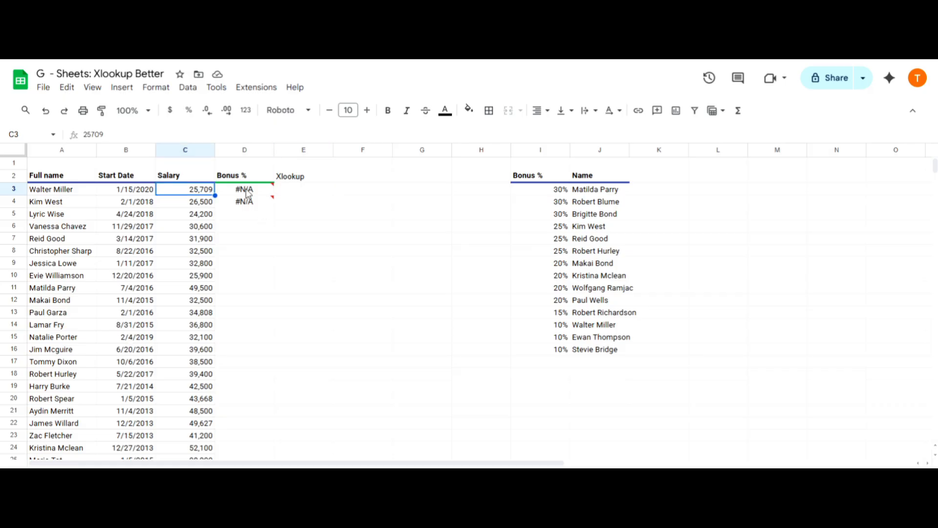
- Start an XLOOKUP formula in E3 with the full name in A3 as the search key
key("Right")
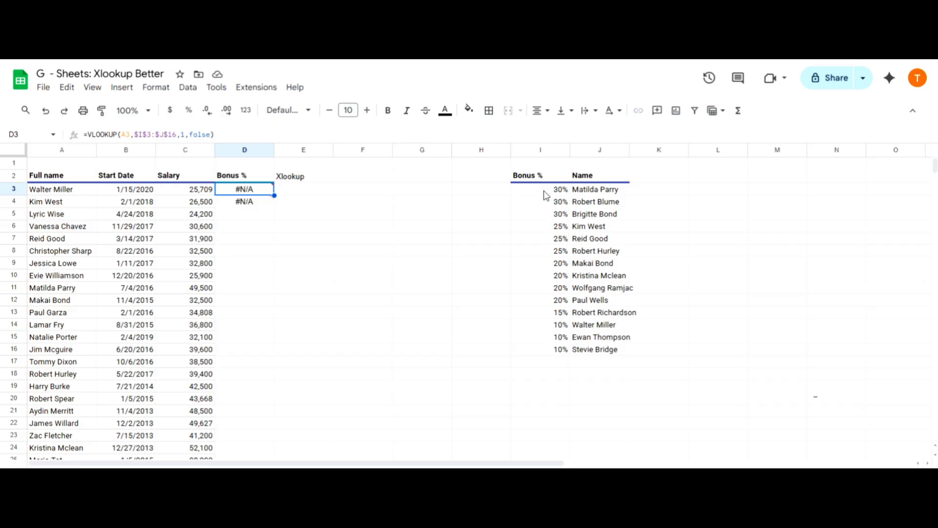
left_click(313, 195)
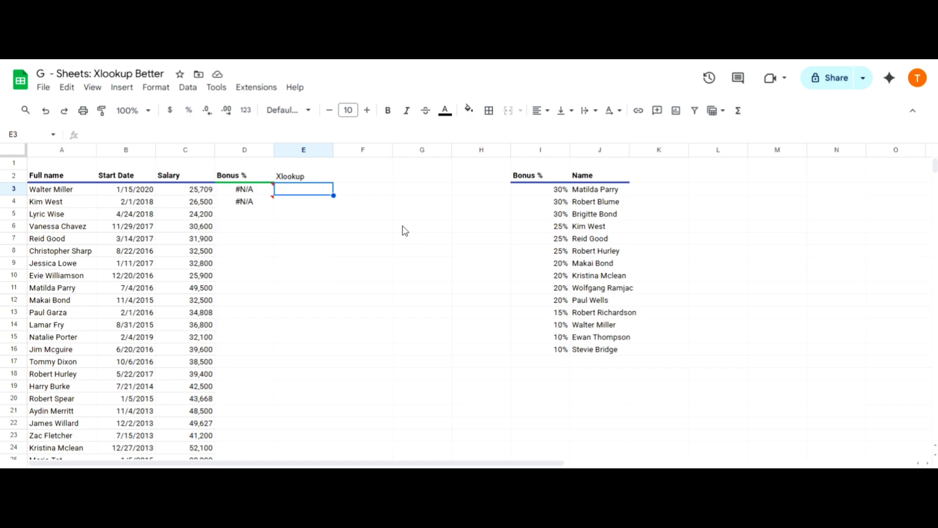
type("=xlookup")
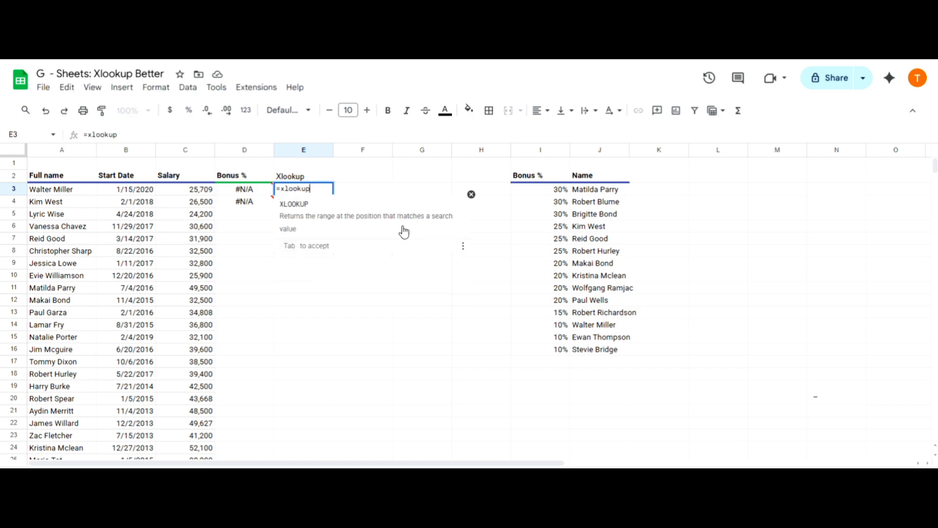
key("Tab")
left_click(78, 191)
type(",")
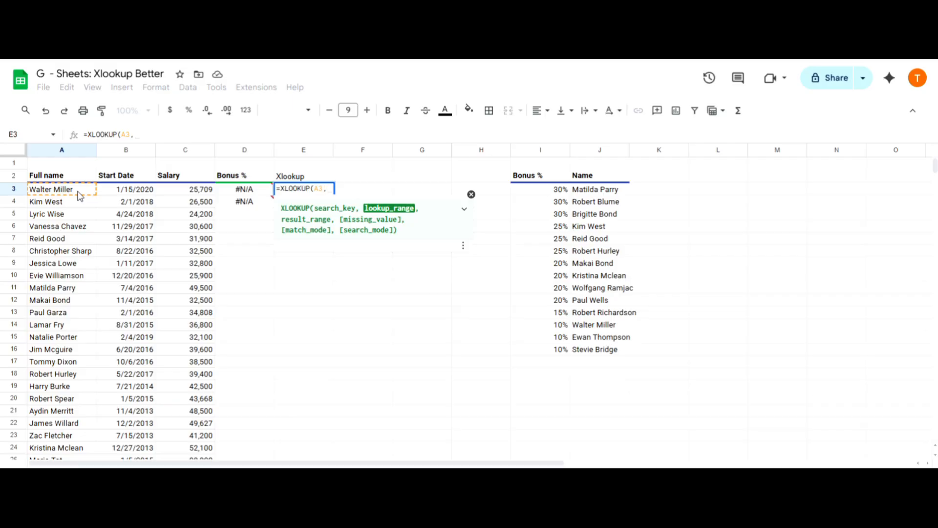
- Add $J$3:$J$16 as the lookup range and $I$3:$I$16 as the result range, both as absolute references
left_click_drag(602, 195, 602, 349)
key("F4")
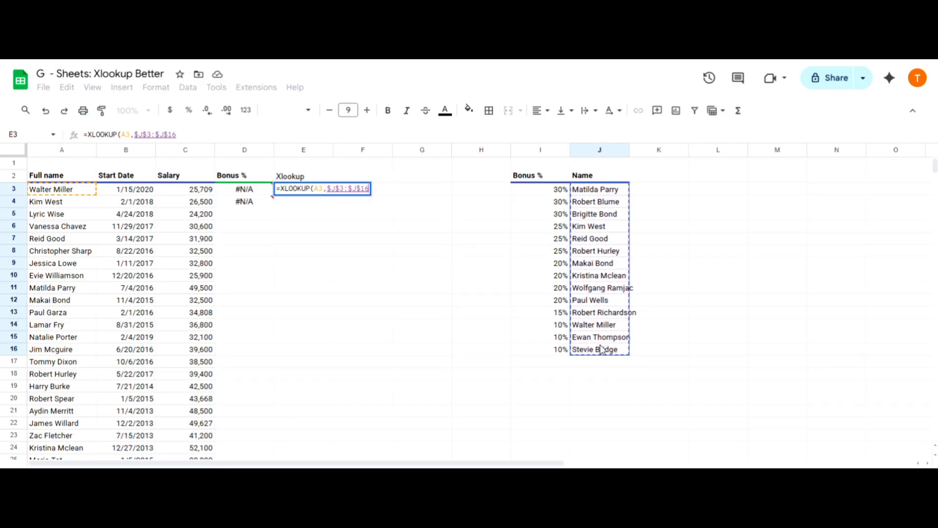
type(",")
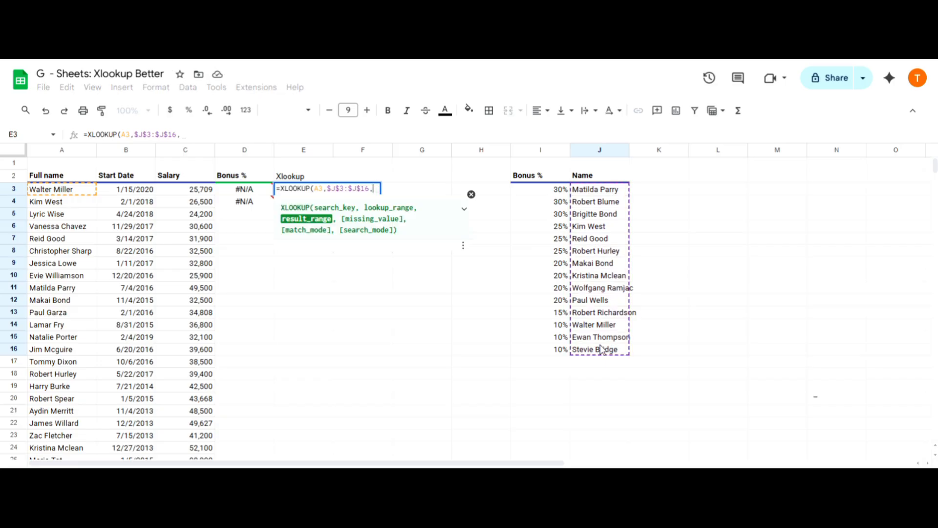
left_click_drag(561, 195, 545, 350)
key("F4")
type(",")
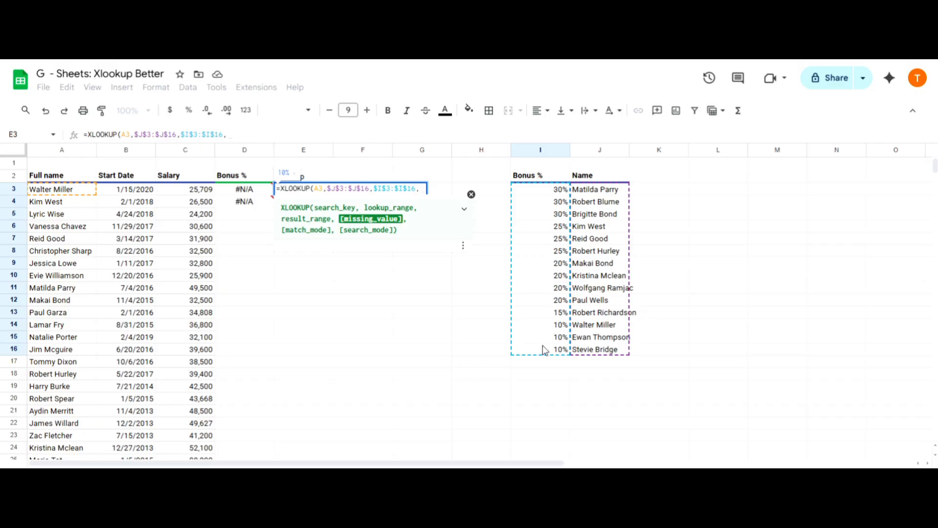
- Finish the XLOOKUP with missing value 0, match mode 0 and search mode 1, and autofill it down column E
type("0,")
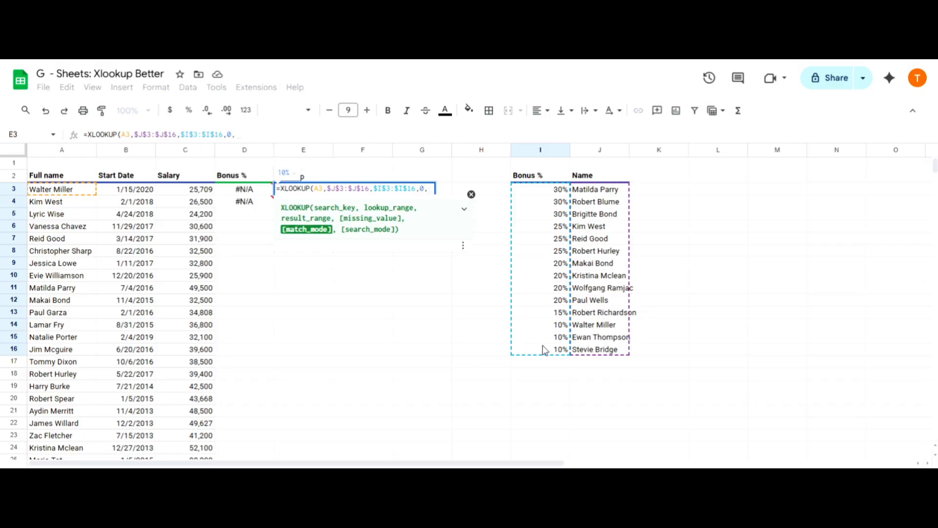
type("0,")
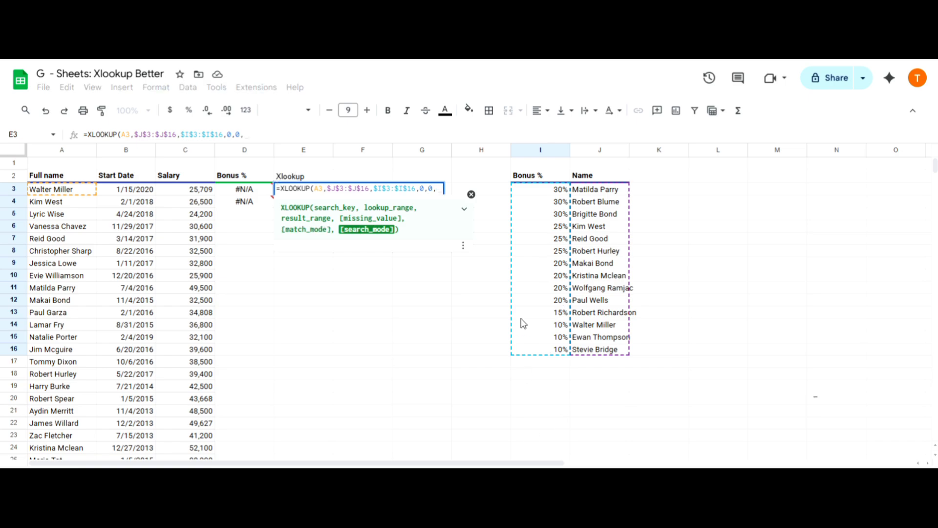
type("1")
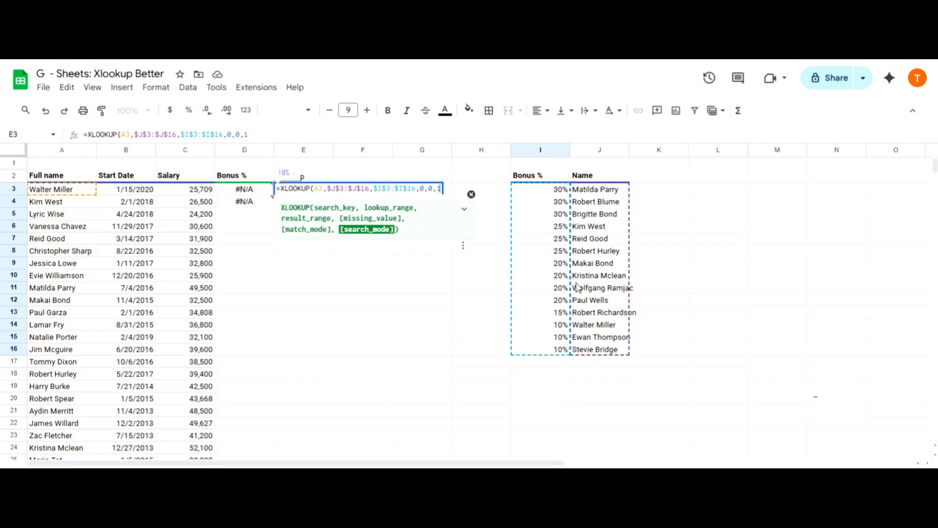
type(")")
key("Return")
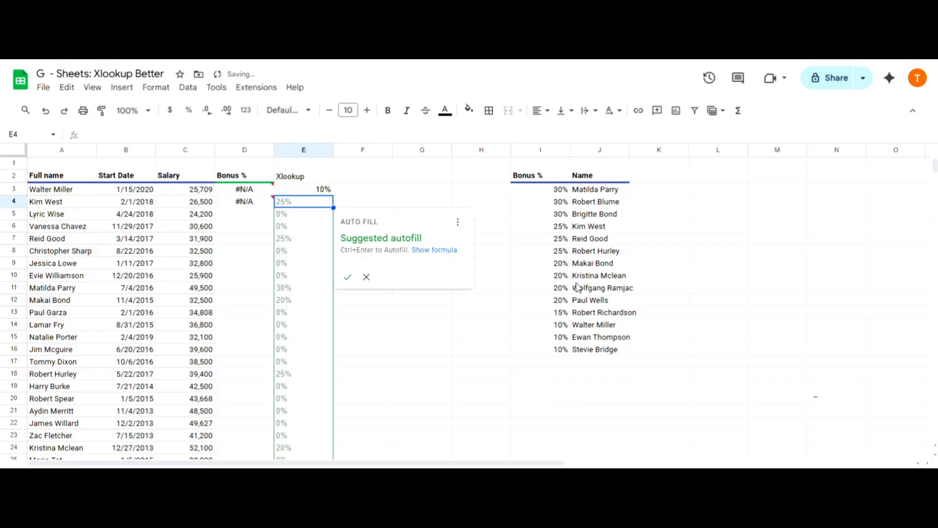
key("ctrl+Return")
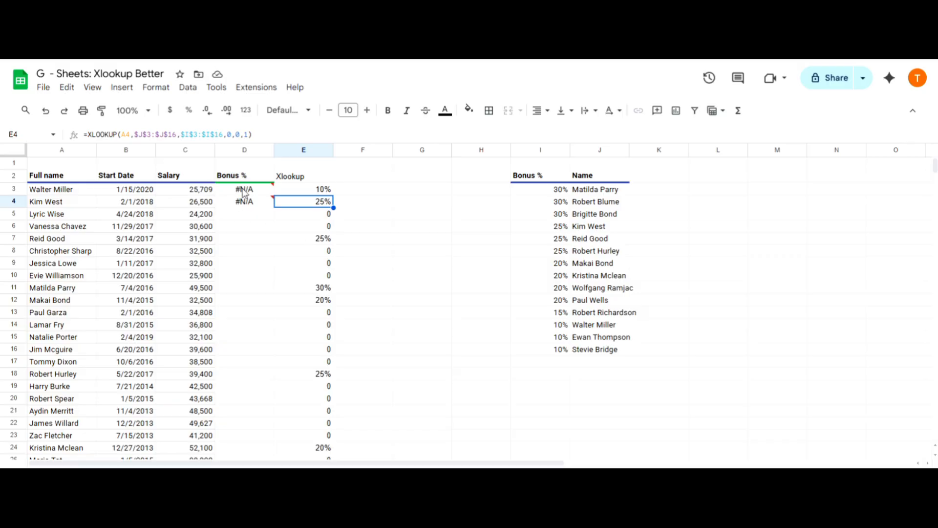
- Compare the VLOOKUP formula in C2 with the XLOOKUP formula in D2 on the salary sheet
mouse_move(245, 191)
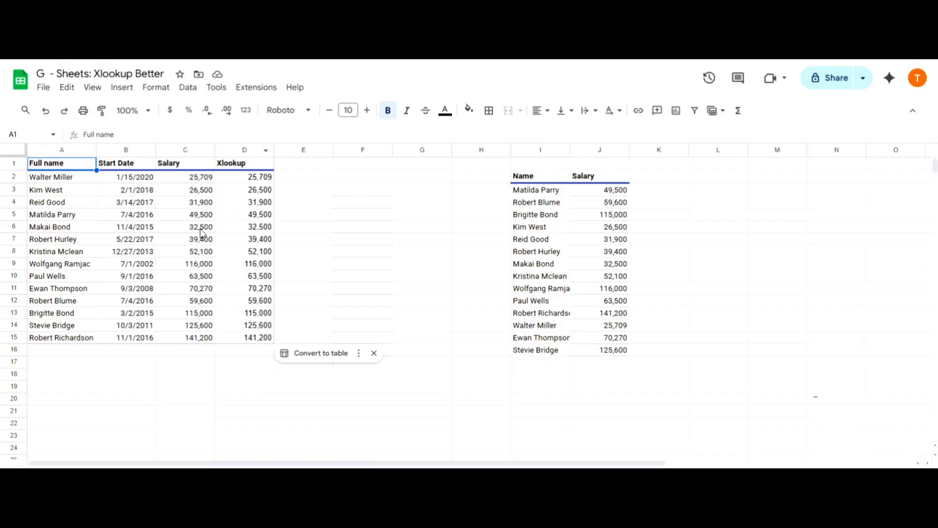
left_click(194, 182)
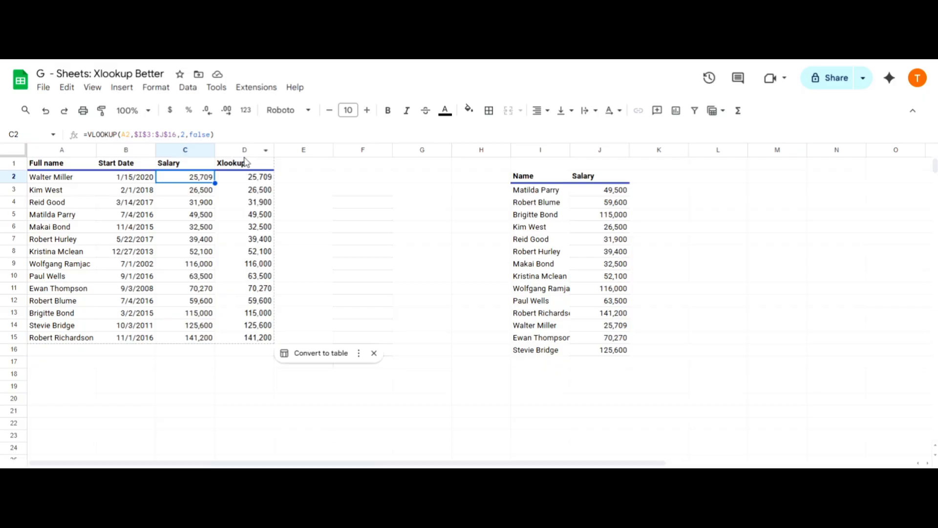
left_click(259, 179)
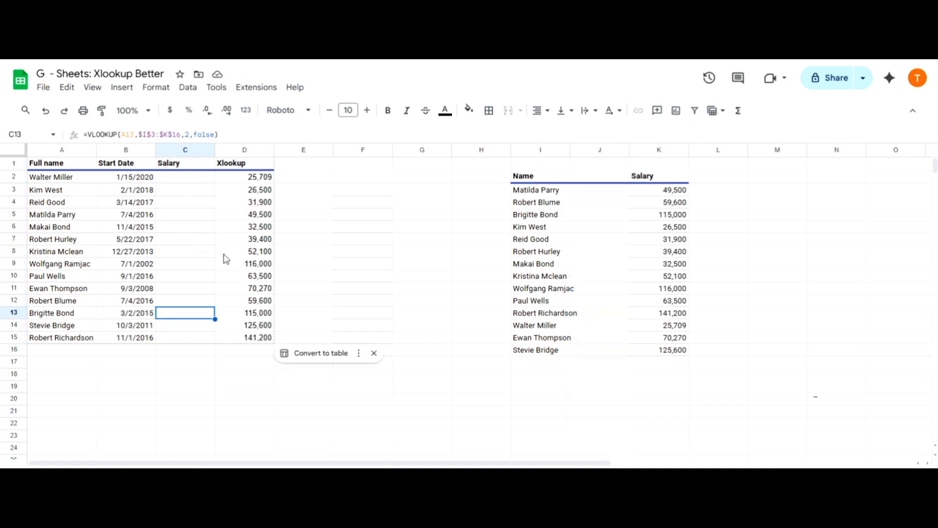
- Examine the formulas in the Salary and Xlookup columns with the blank column J inside the lookup table
key("Down")
key("Down")
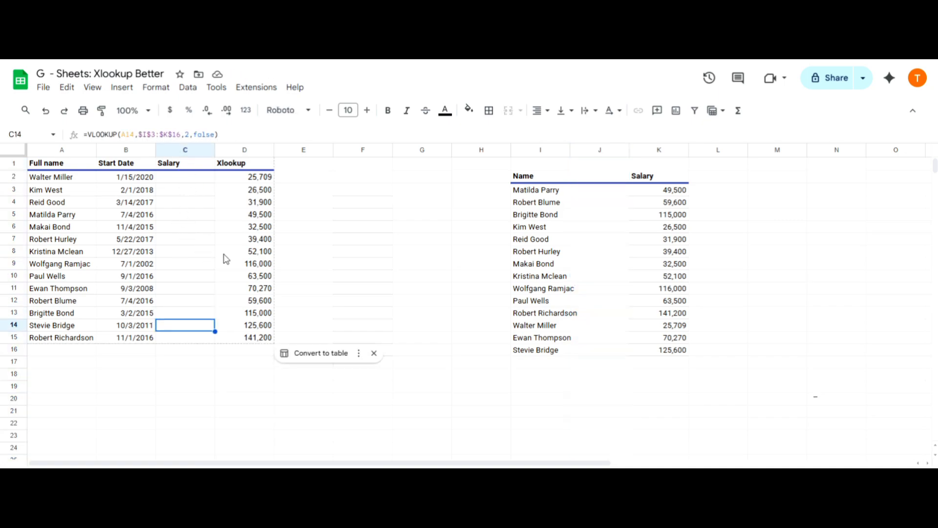
key("Up")
key("Up")
key("Up")
key("Up")
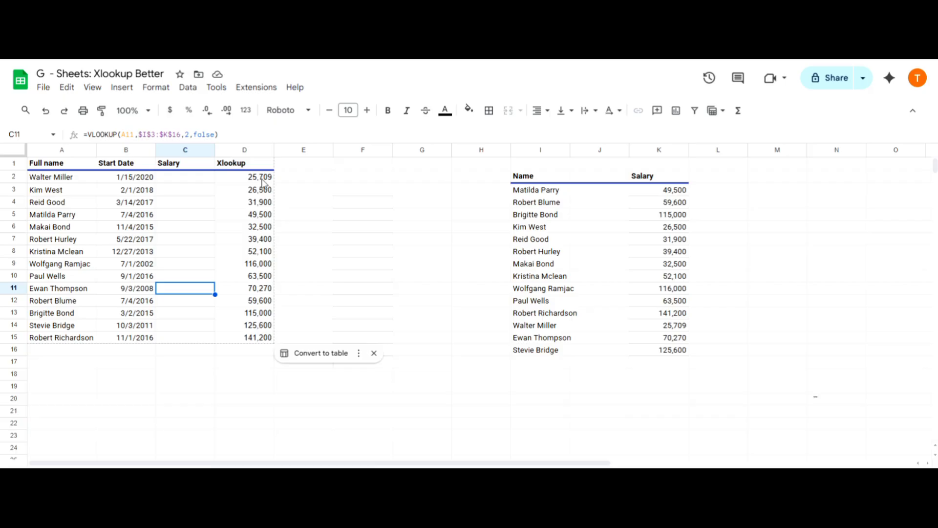
left_click(264, 178)
key("Down")
key("Down")
key("Down")
key("Down")
key("Down")
key("Down")
key("Down")
key("Down")
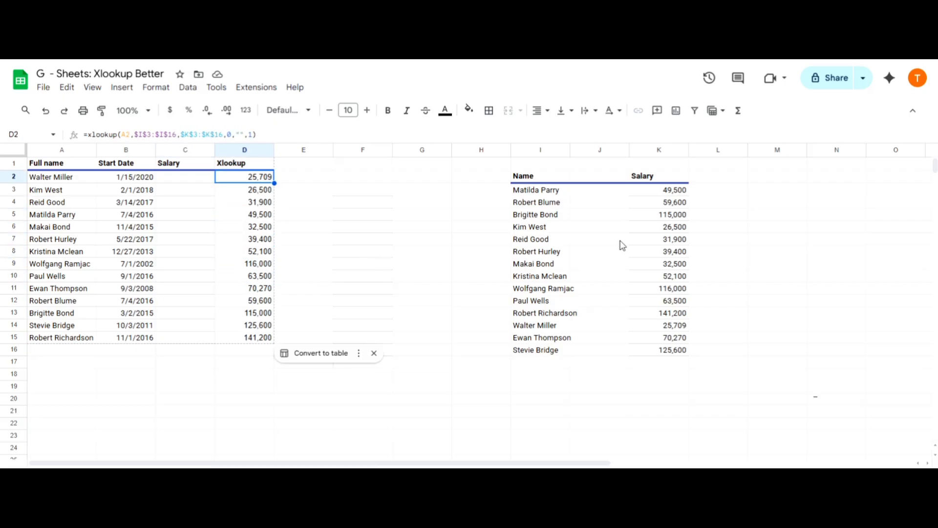
- Delete the blank column J between the Name and Salary columns, and check the VLOOKUP and XLOOKUP cells again
left_click(600, 150)
right_click(600, 149)
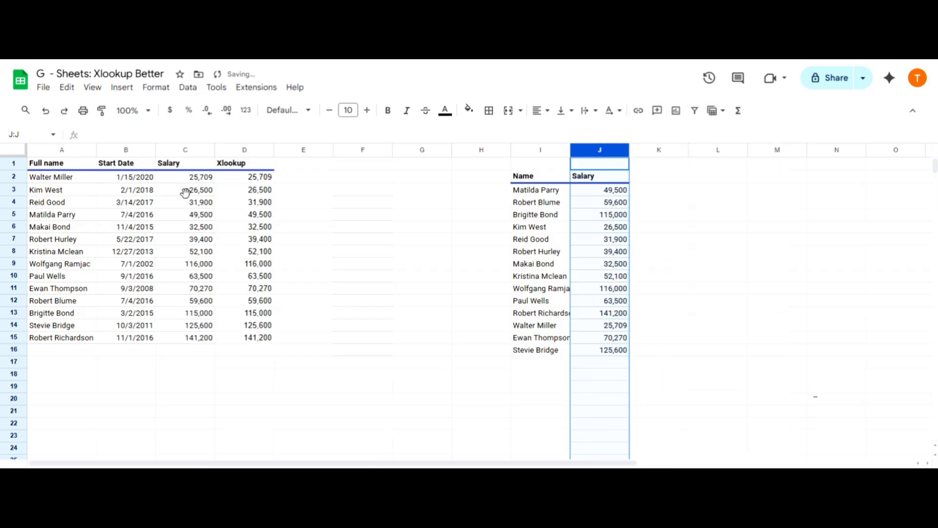
left_click(190, 188)
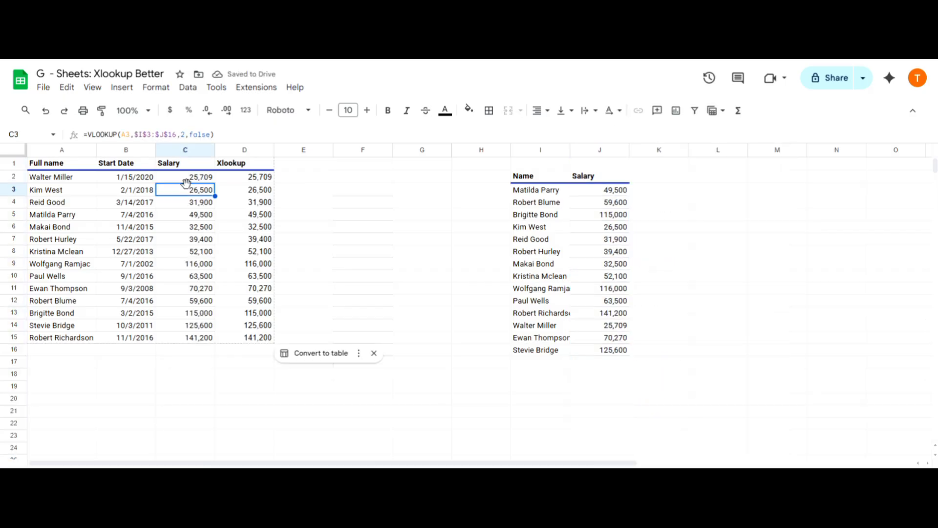
left_click(252, 182)
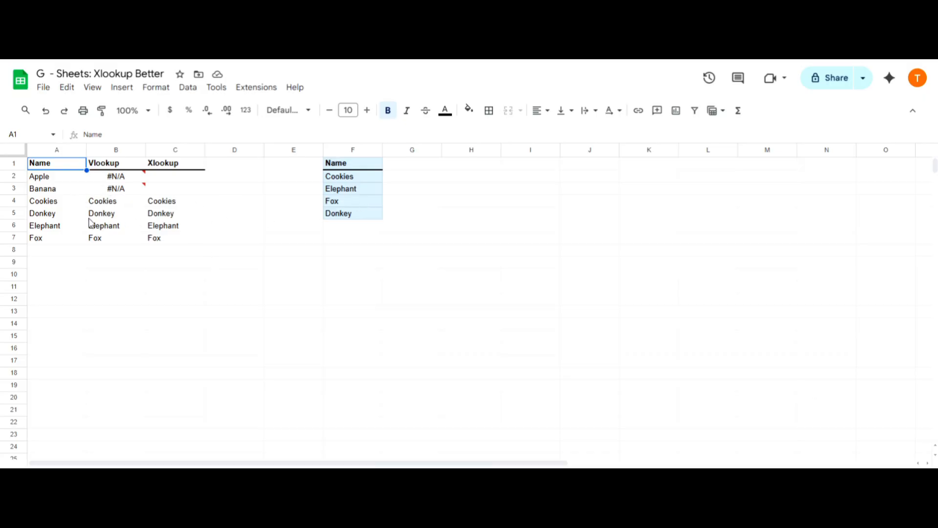
- Examine the VLOOKUP errors for Apple and Banana on the sheet with the short name list
left_click(53, 180)
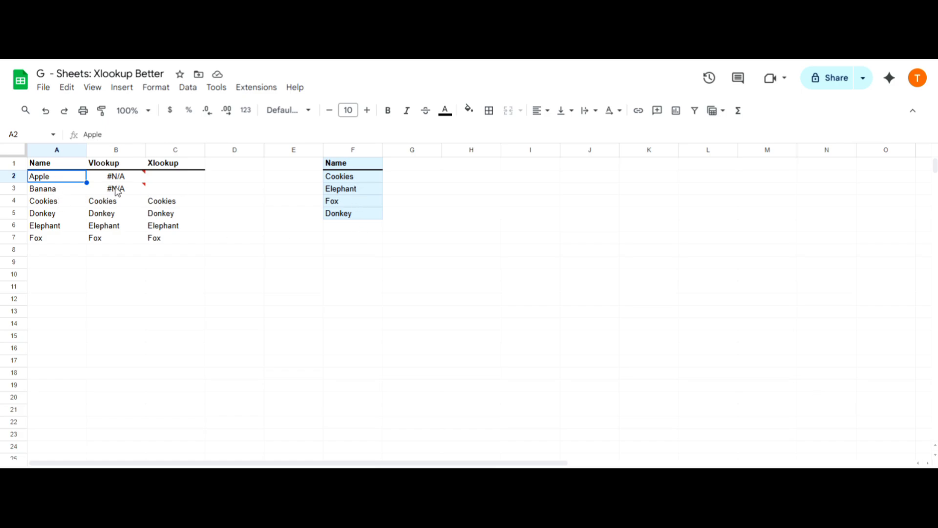
mouse_move(121, 181)
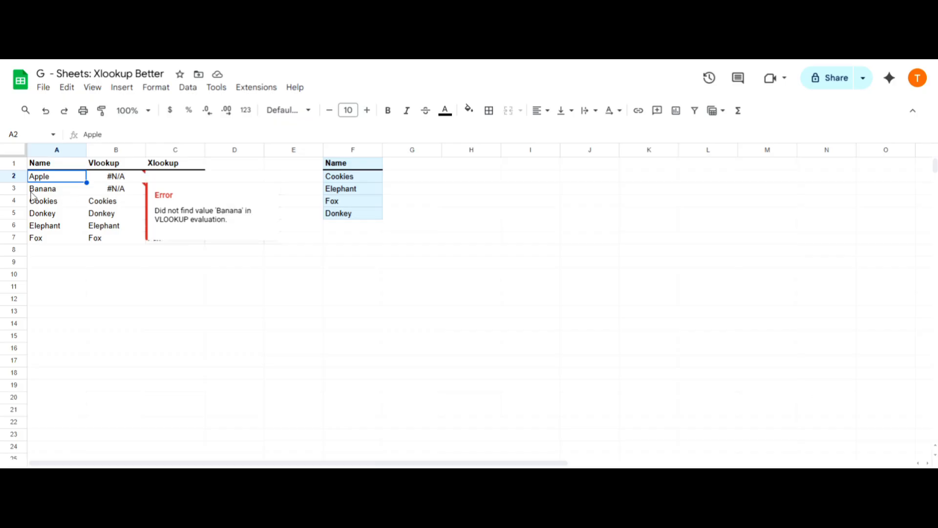
left_click(52, 191)
left_click(55, 180)
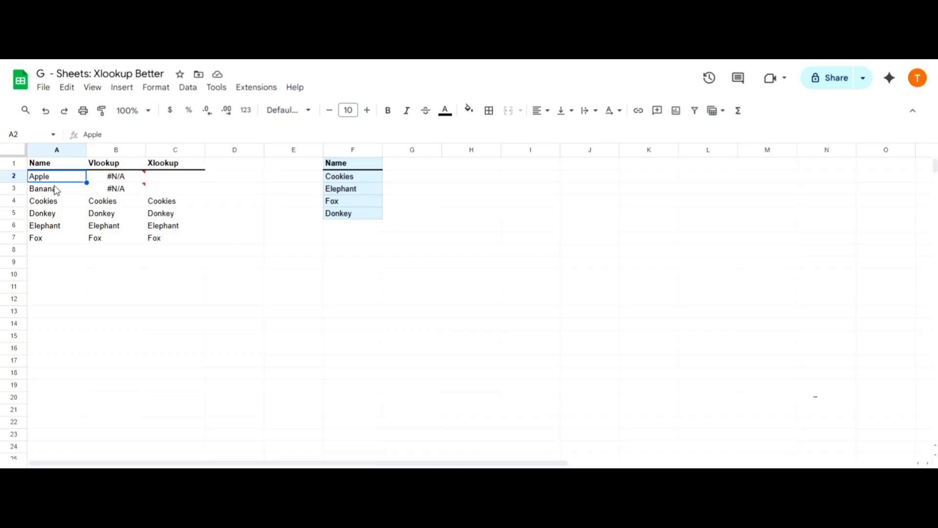
left_click(56, 188)
left_click(60, 179)
- Inspect the XLOOKUP formula in C2 and compare its handling of the missing Apple entry with the VLOOKUP cell
left_click(181, 178)
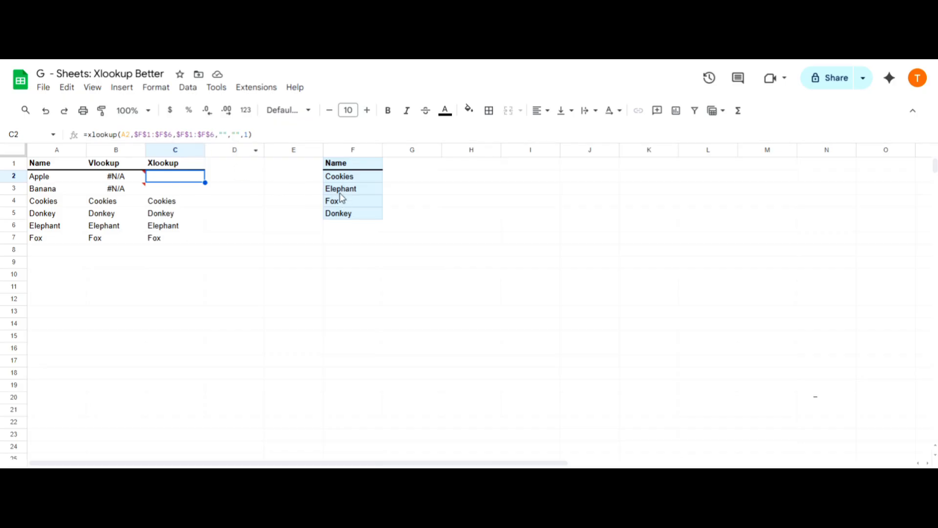
left_click(53, 178)
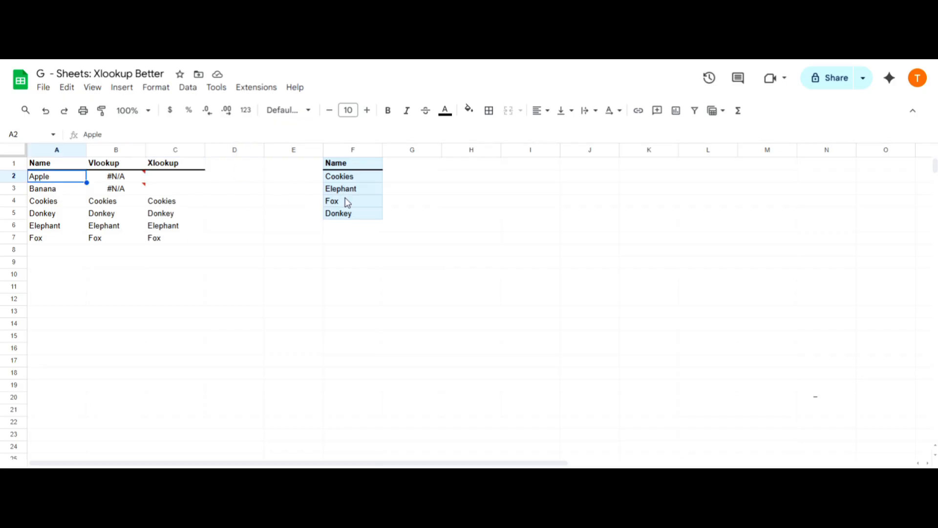
left_click(178, 182)
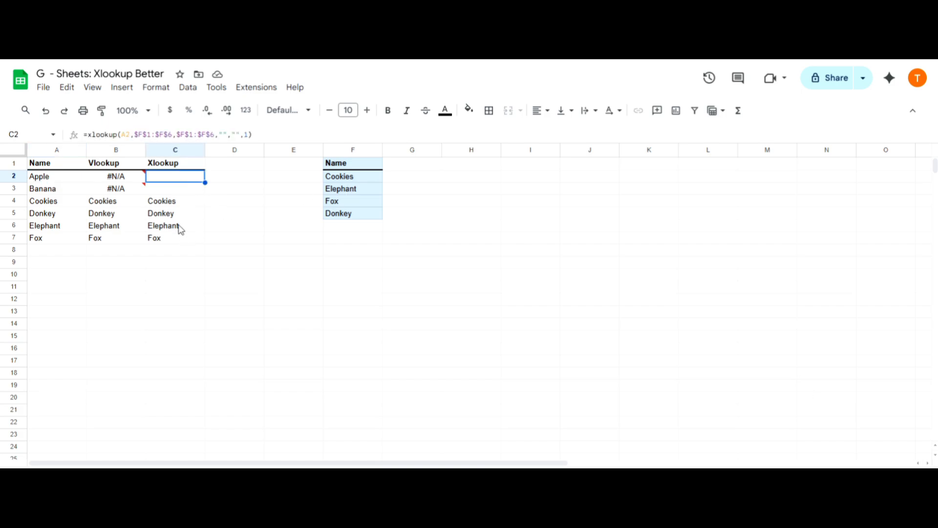
mouse_move(128, 181)
left_click(216, 241)
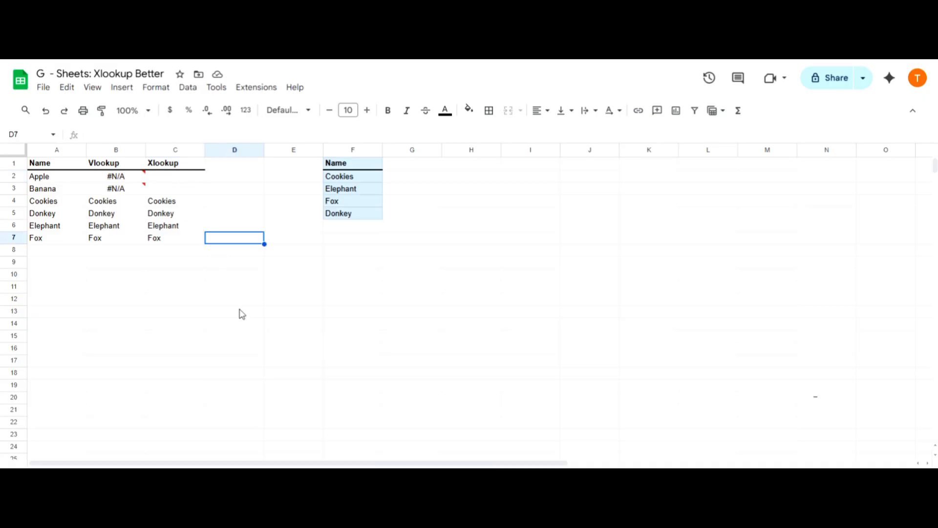